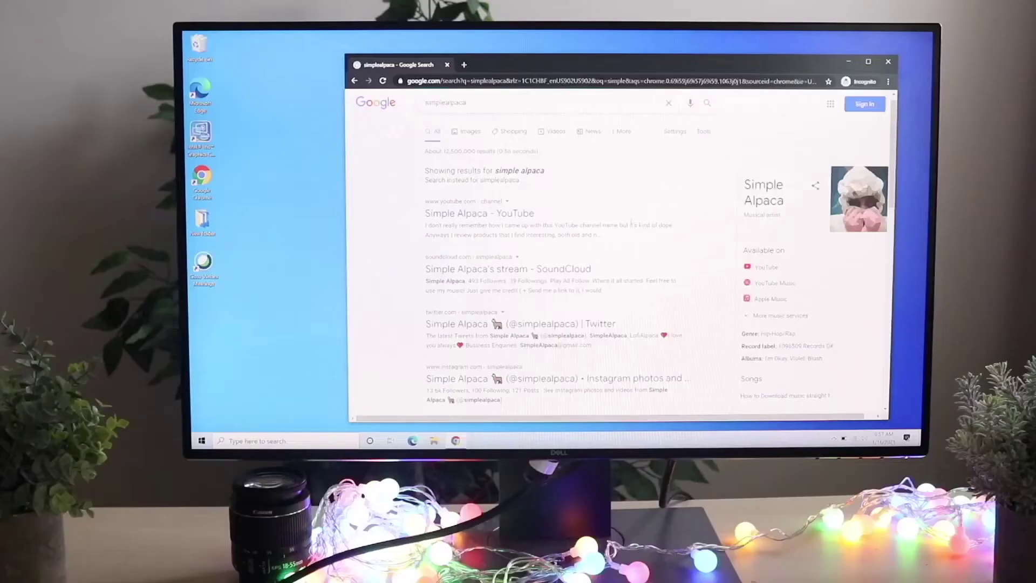
scroll(566, 243, "down", 3)
scroll(566, 243, "up", 2)
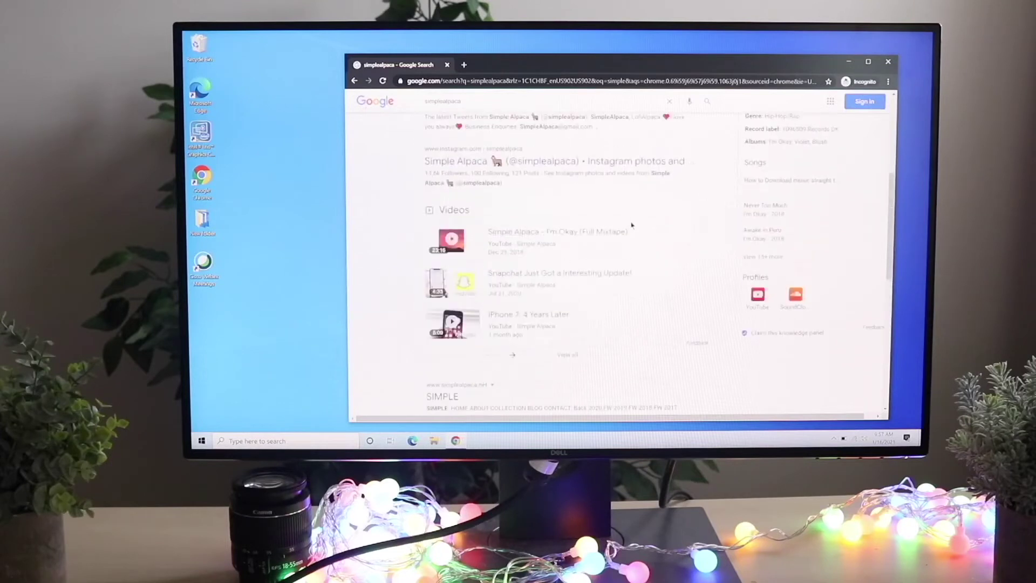
scroll(568, 242, "up", 3)
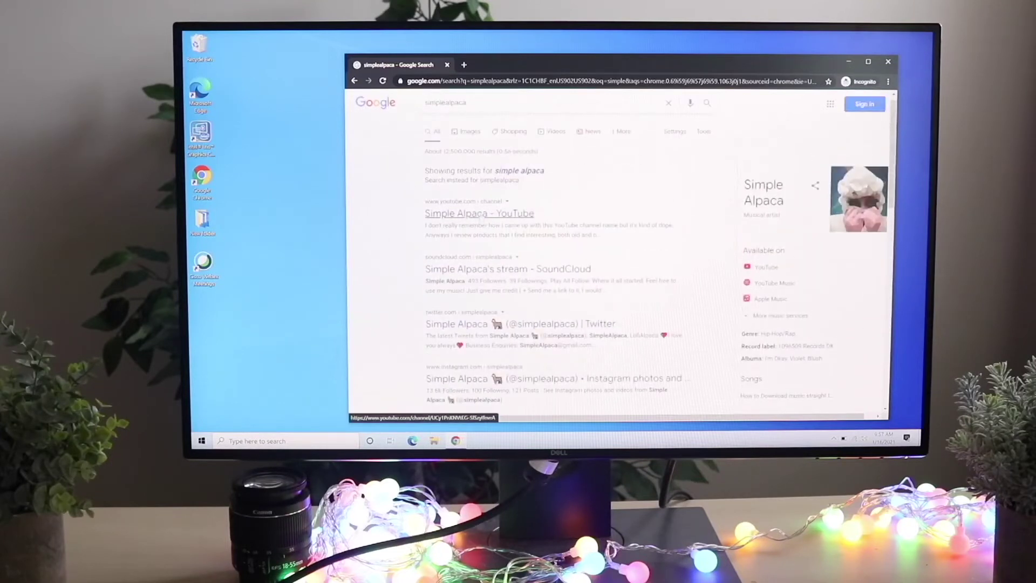
- Open the 'Simple Alpaca - YouTube' result from the Google search for simplealpaca
left_click(480, 213)
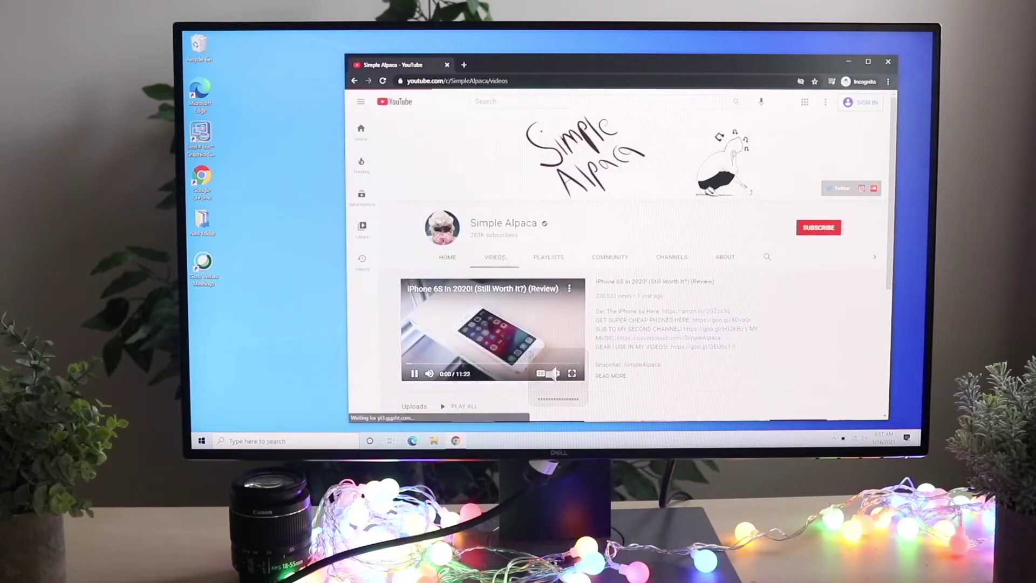
- Switch the Simple Alpaca channel page to its VIDEOS tab
left_click(495, 257)
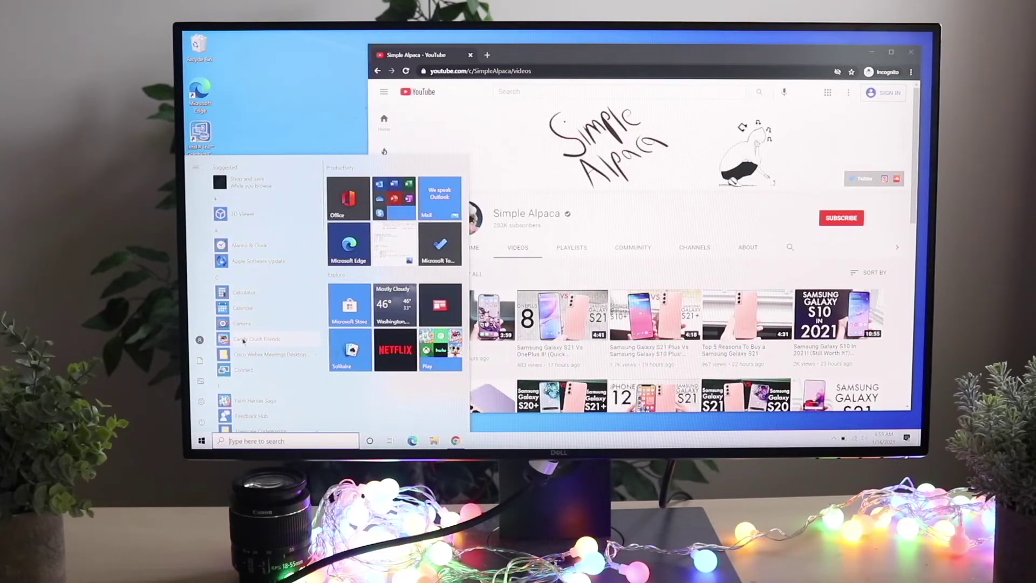
scroll(242, 341, "down", 5)
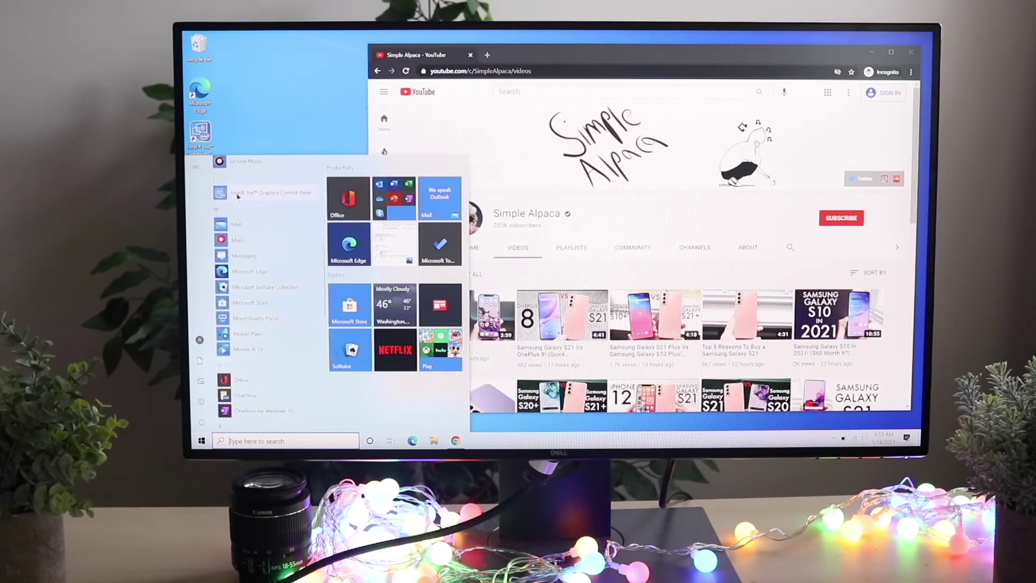
scroll(229, 259, "down", 5)
scroll(228, 303, "down", 5)
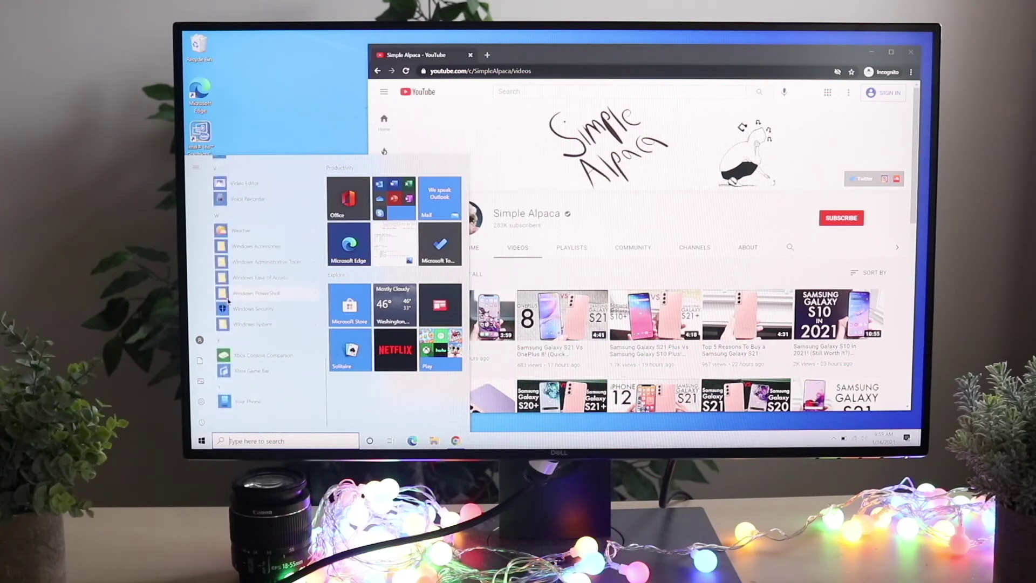
left_click(261, 245)
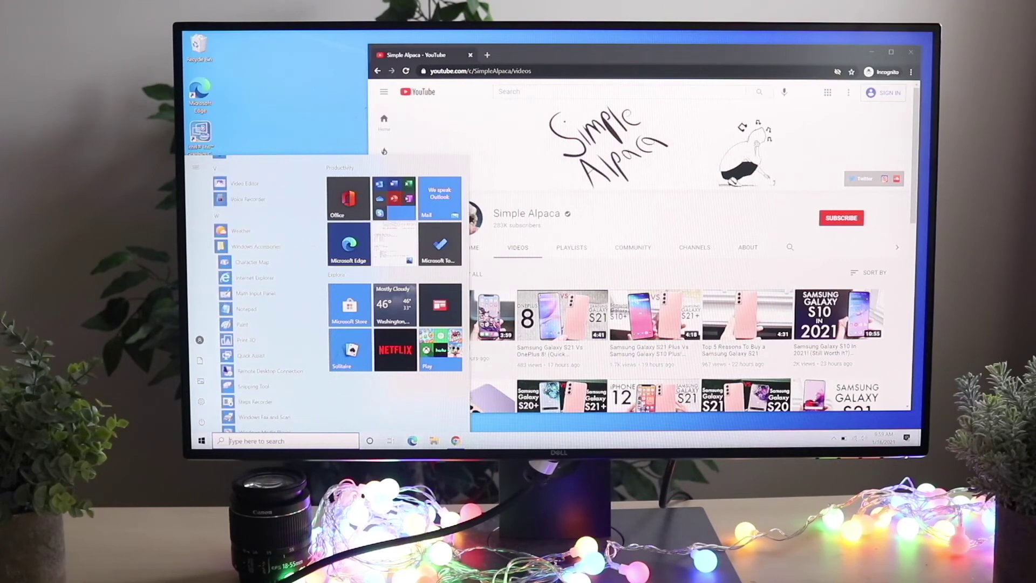
key("super+Tab")
key("Return")
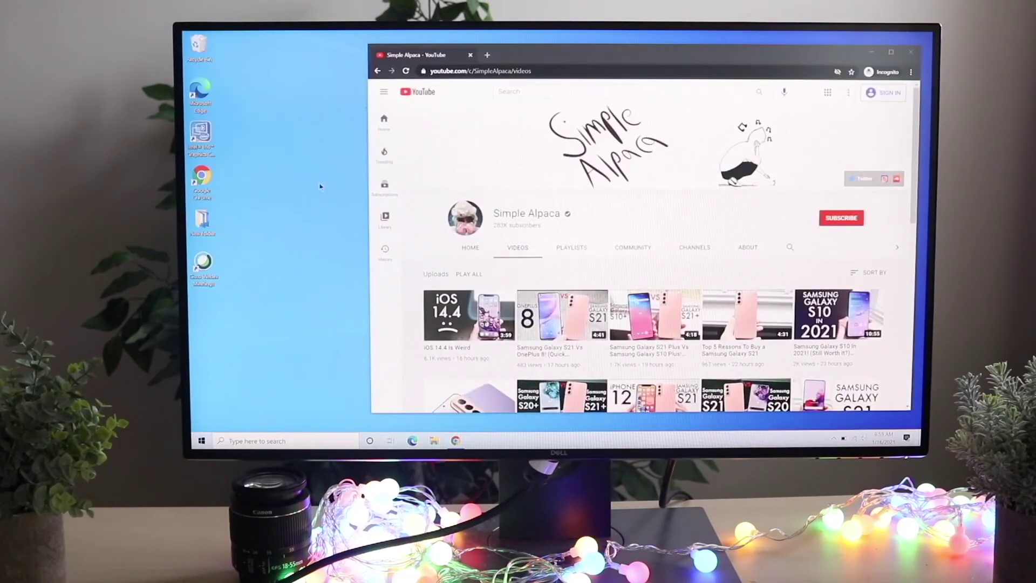
key("super")
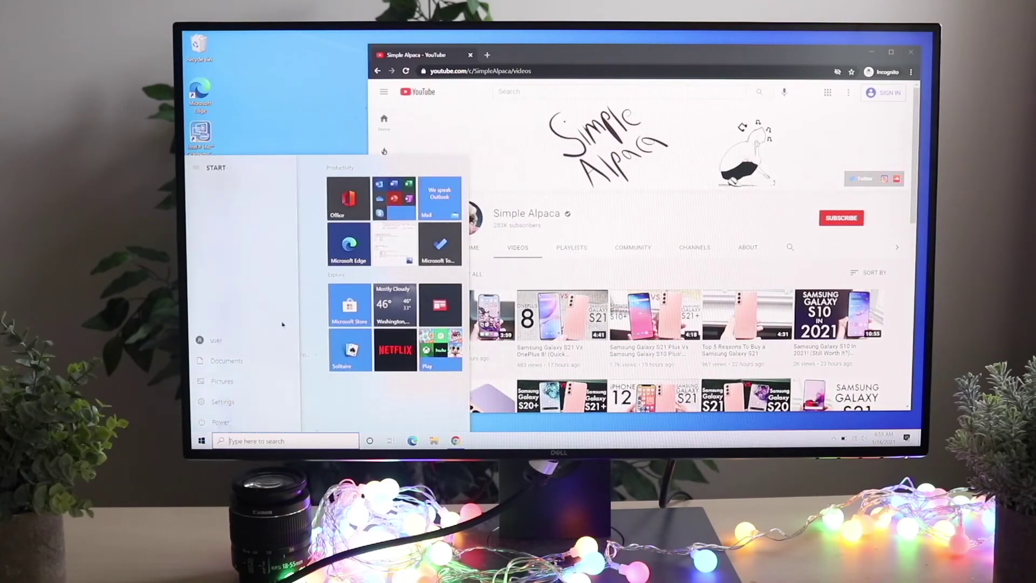